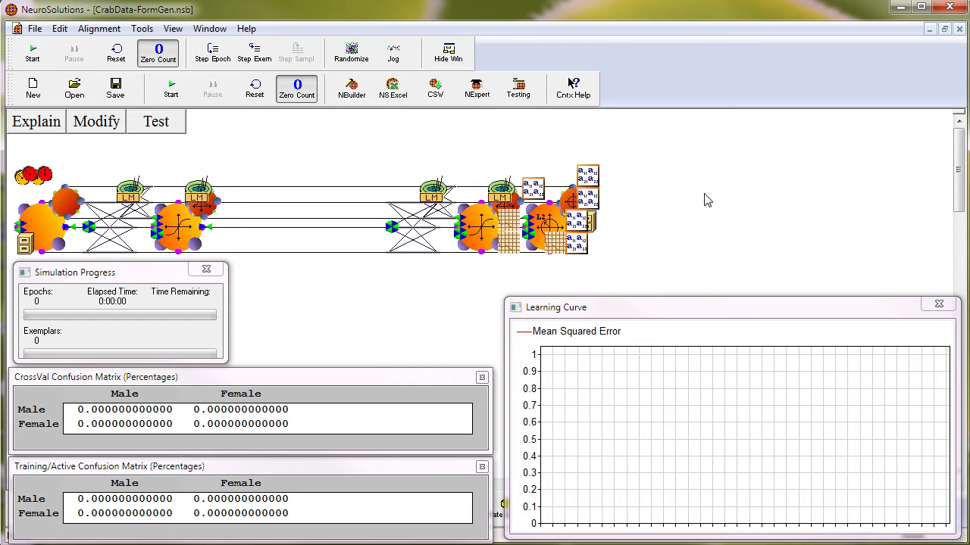
Start training the crab network, then restore the NSTipBox1111 folder window showing CrabData-FormGen.bst.
left_click(171, 95)
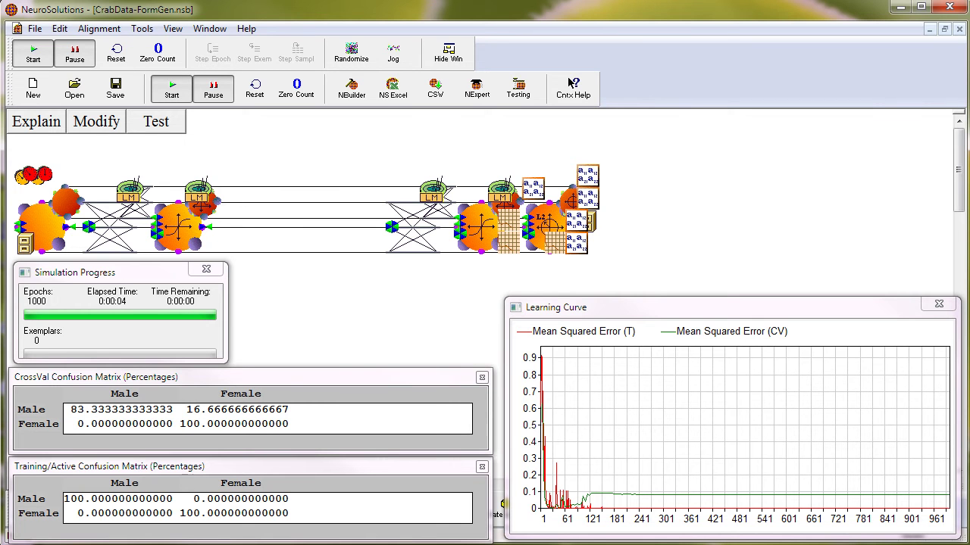
left_click(174, 541)
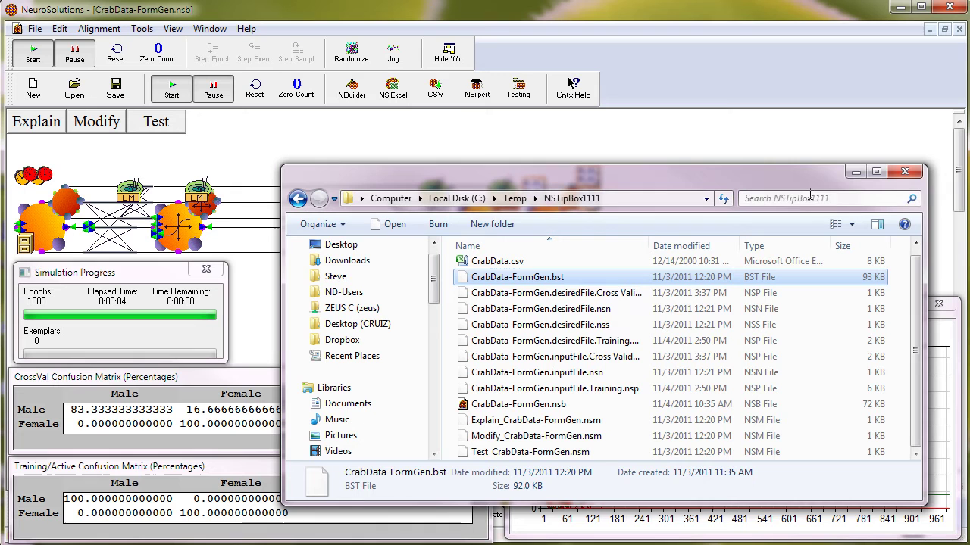
Minimize the NSTipBox1111 Explorer window.
left_click(854, 173)
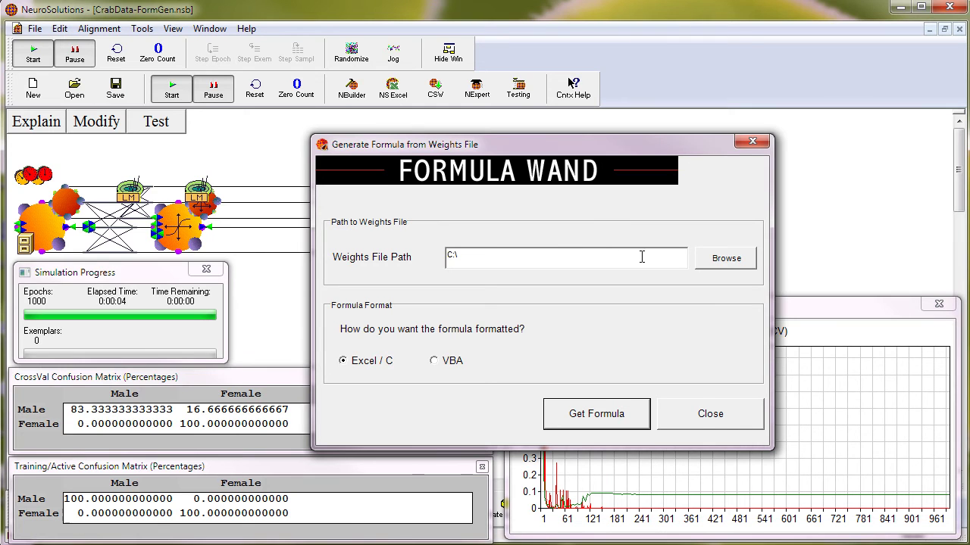
Browse to C:\Temp\NSTipBox1111 and choose CrabData-FormGen.bst as the Formula Wand weights file.
left_click(726, 263)
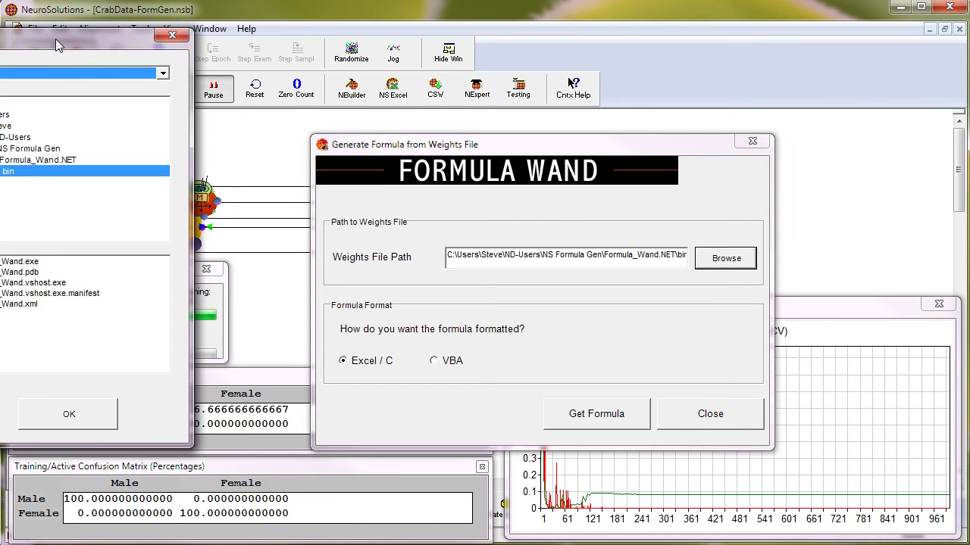
left_click_drag(55, 38, 485, 65)
left_click(418, 128)
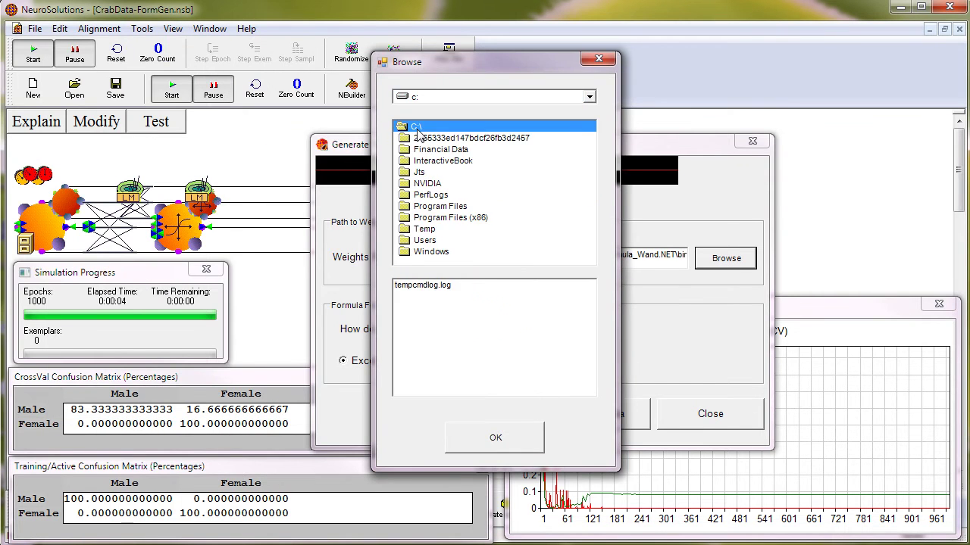
double_click(432, 230)
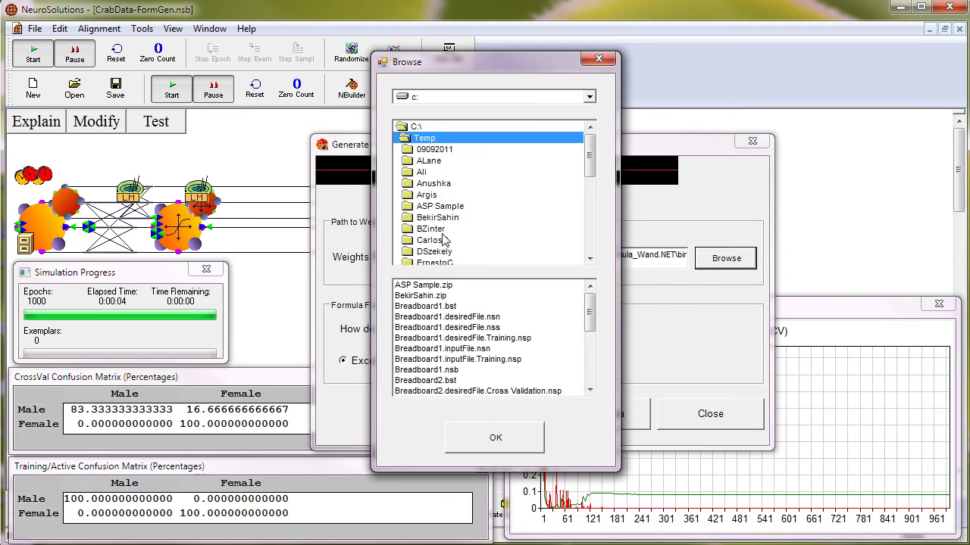
scroll(445, 239, "down", 5)
double_click(464, 206)
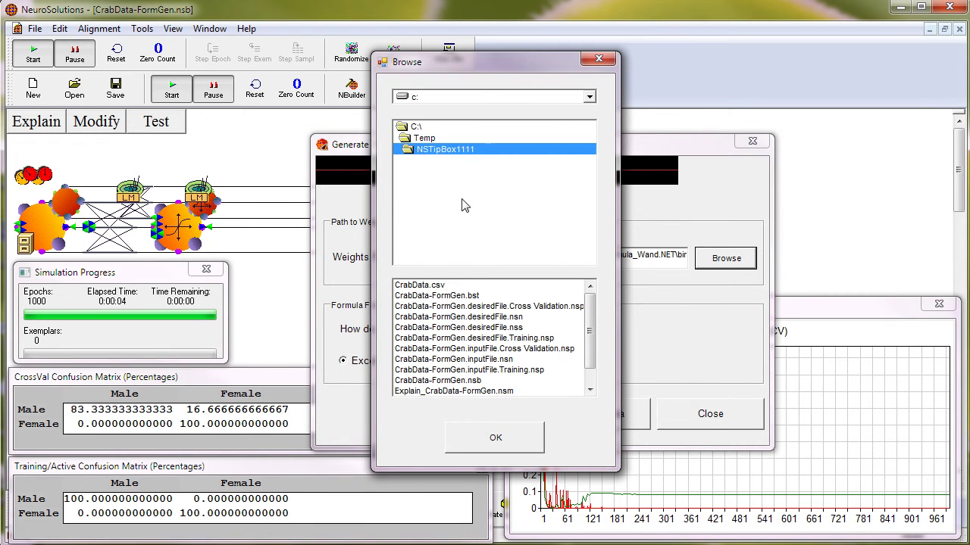
left_click(459, 297)
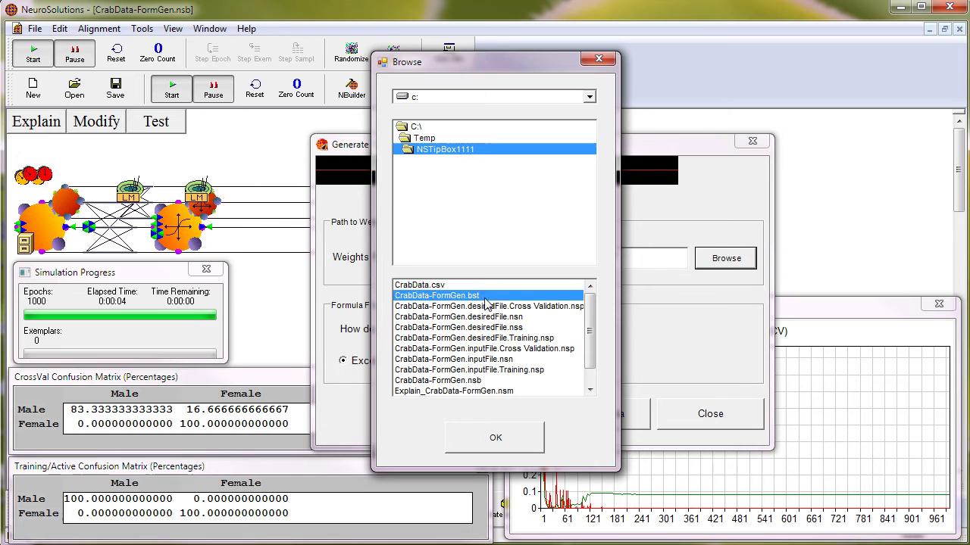
left_click(497, 440)
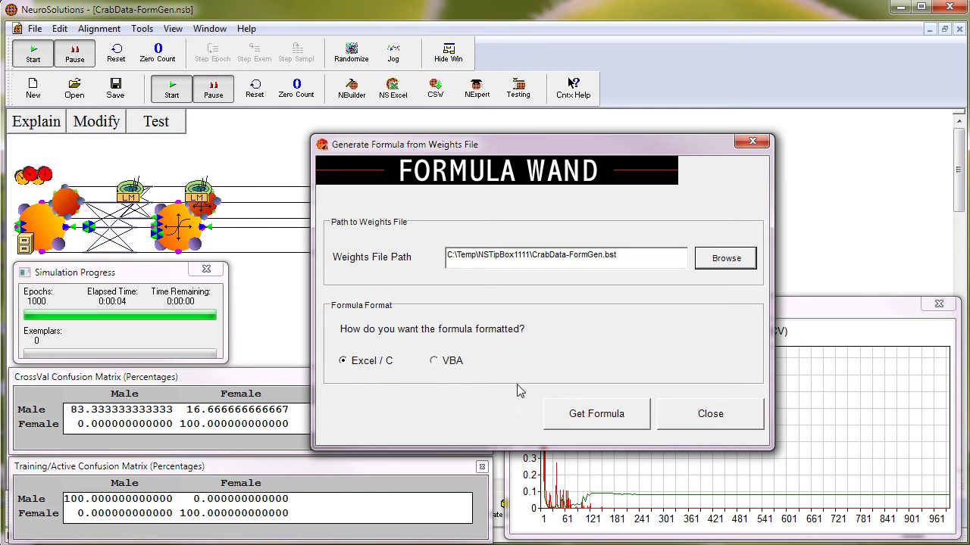
Generate the Excel-format network formulas from the weights file.
left_click(618, 416)
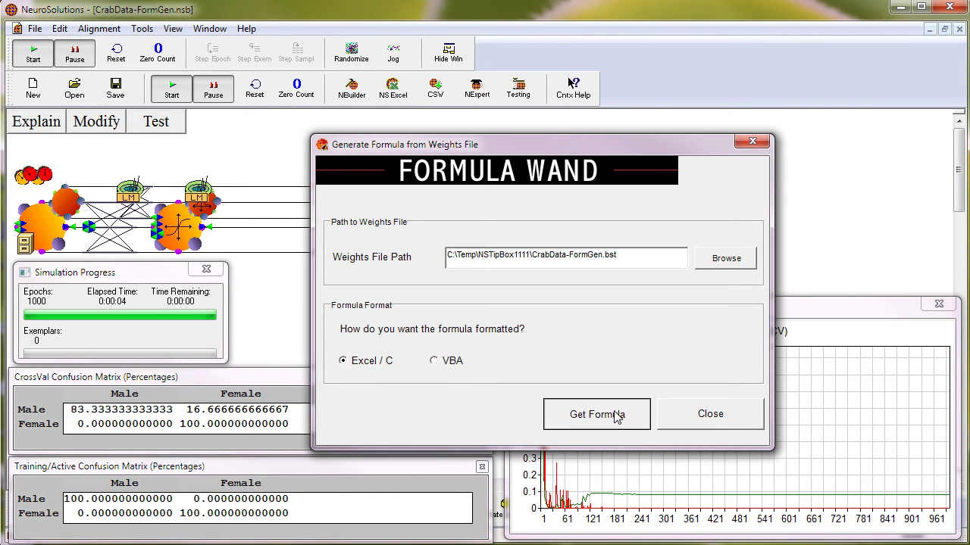
left_click_drag(244, 56, 511, 145)
left_click(276, 215)
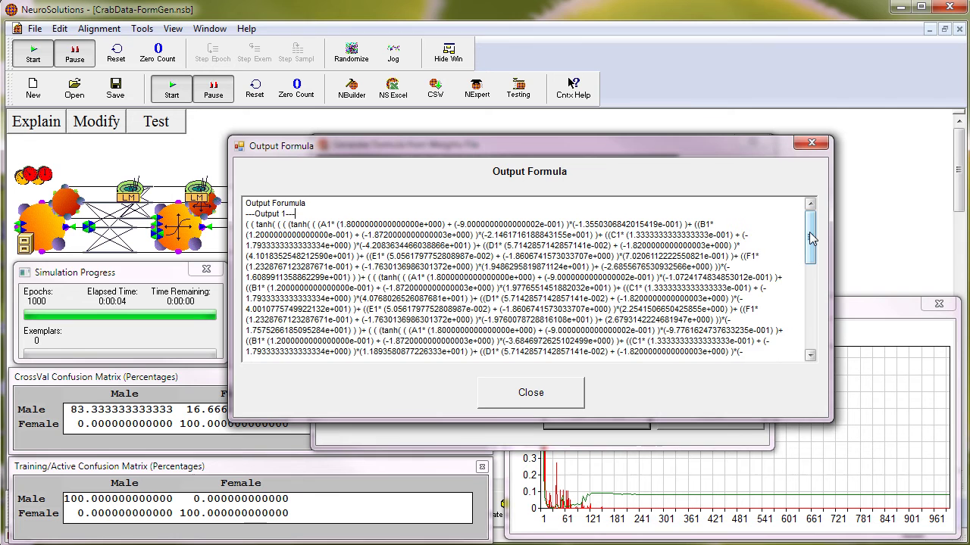
Copy the Output 1 formula and switch to CrabData.csv in Excel.
mouse_move(810, 239)
left_mouse_down()
mouse_move(810, 333)
mouse_move(809, 242)
left_mouse_up()
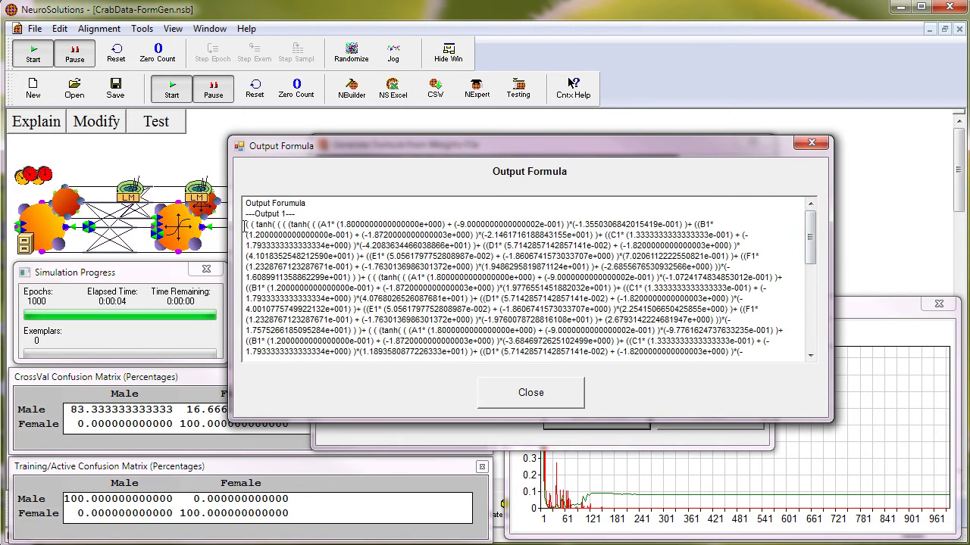
left_click_drag(246, 225, 733, 258)
right_click(642, 218)
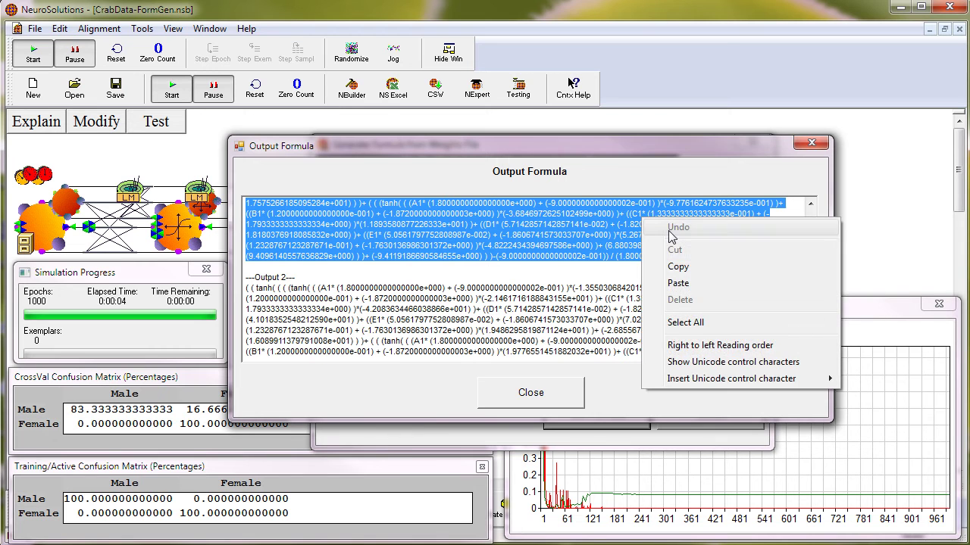
left_click(686, 268)
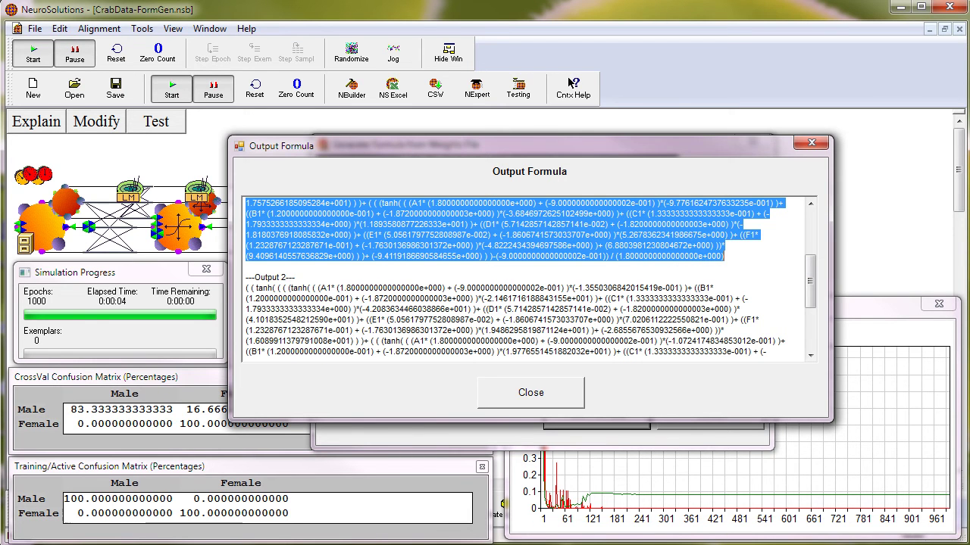
key("alt+Tab")
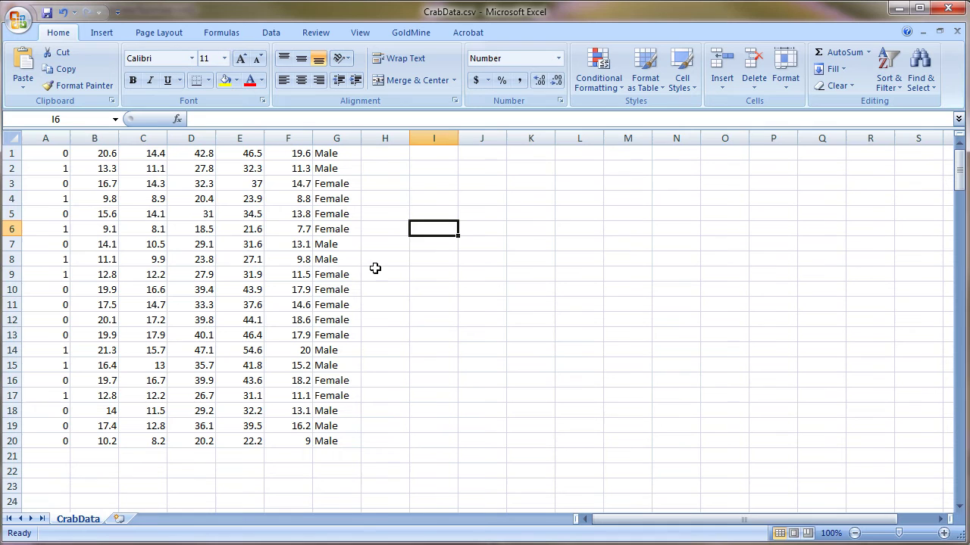
Enter = followed by the pasted Output 1 formula in H1, giving 1 for the first crab.
left_click_drag(45, 138, 288, 138)
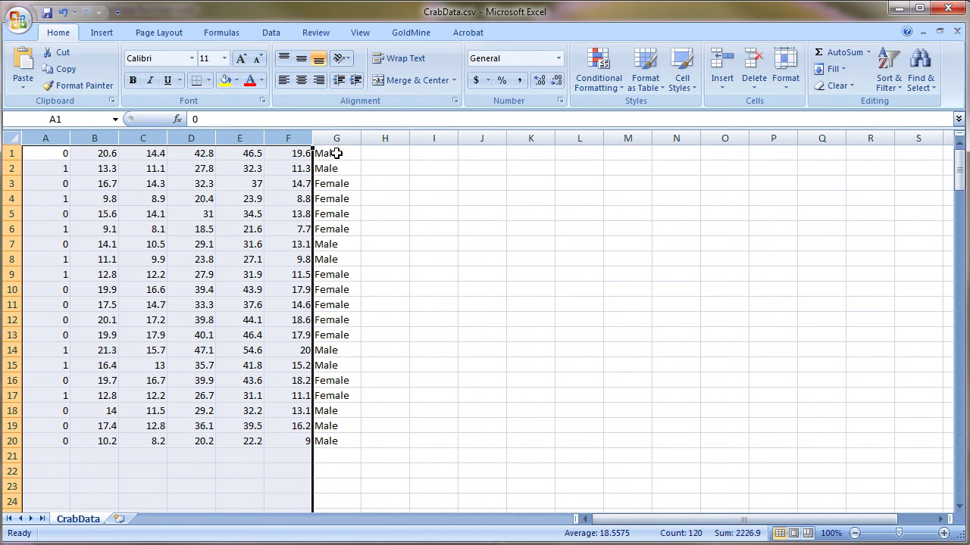
left_click(333, 138)
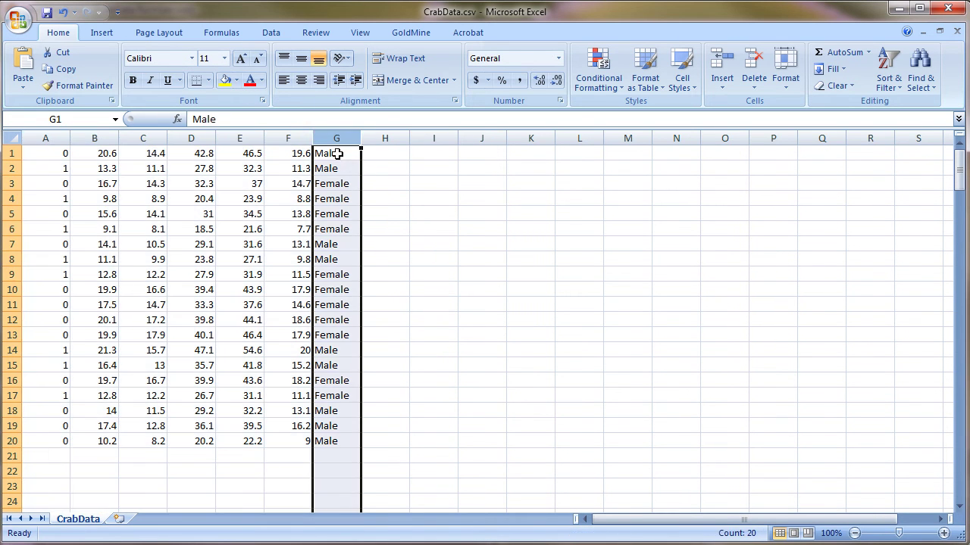
left_click(387, 154)
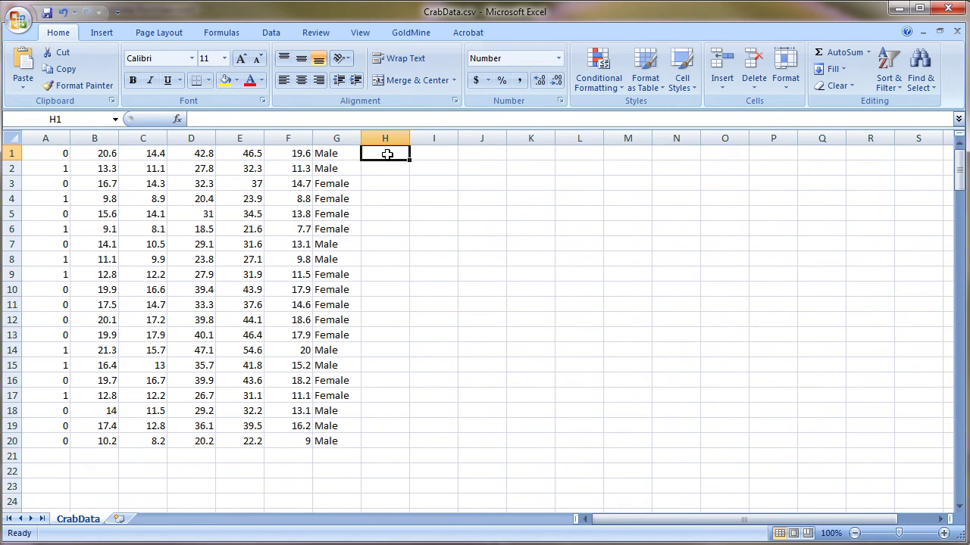
type("=")
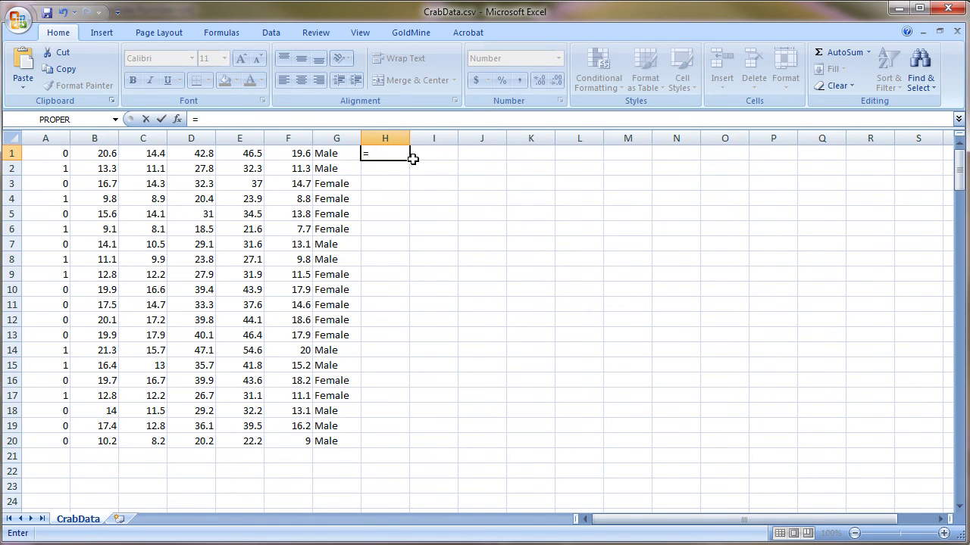
key("ctrl+v")
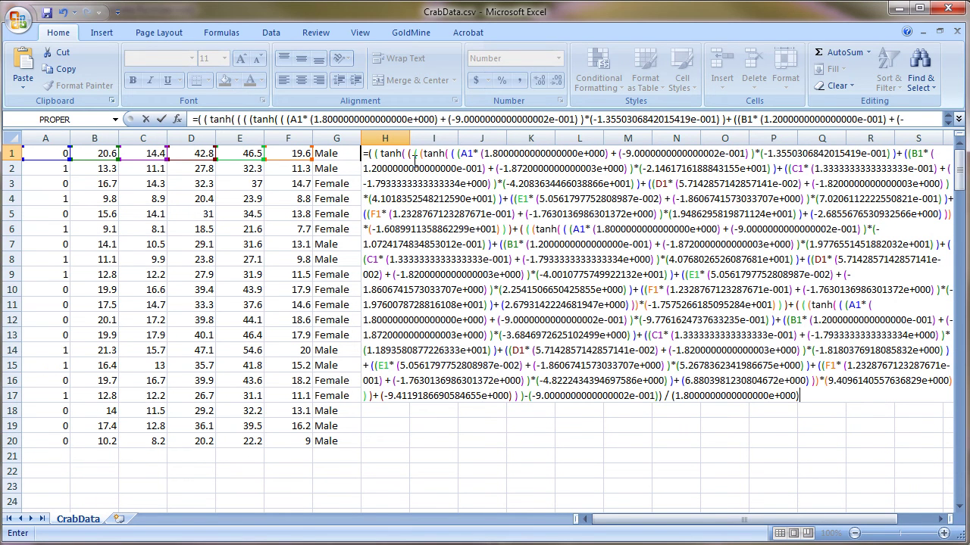
key("Return")
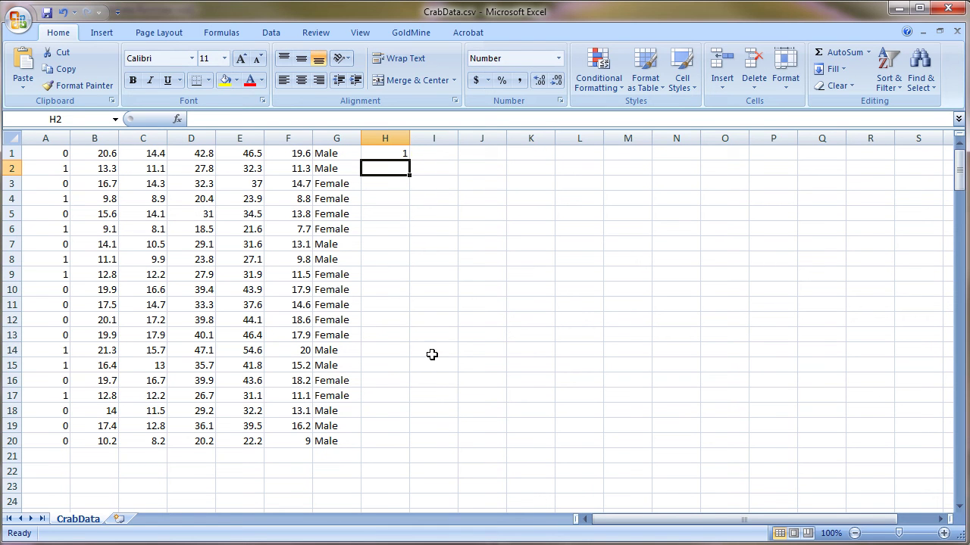
Copy the Output 2 formula from the output formula window and close it.
key("alt+Tab")
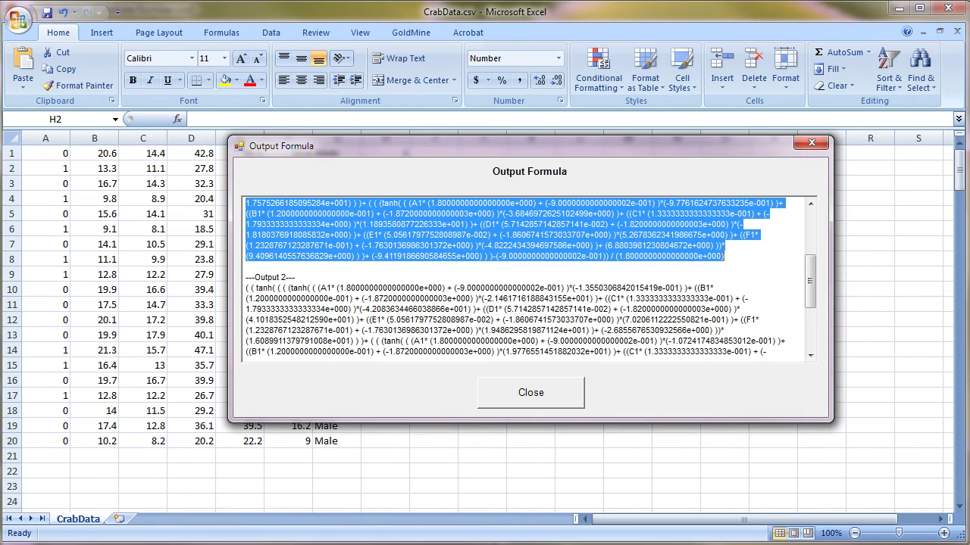
left_click_drag(252, 289, 729, 379)
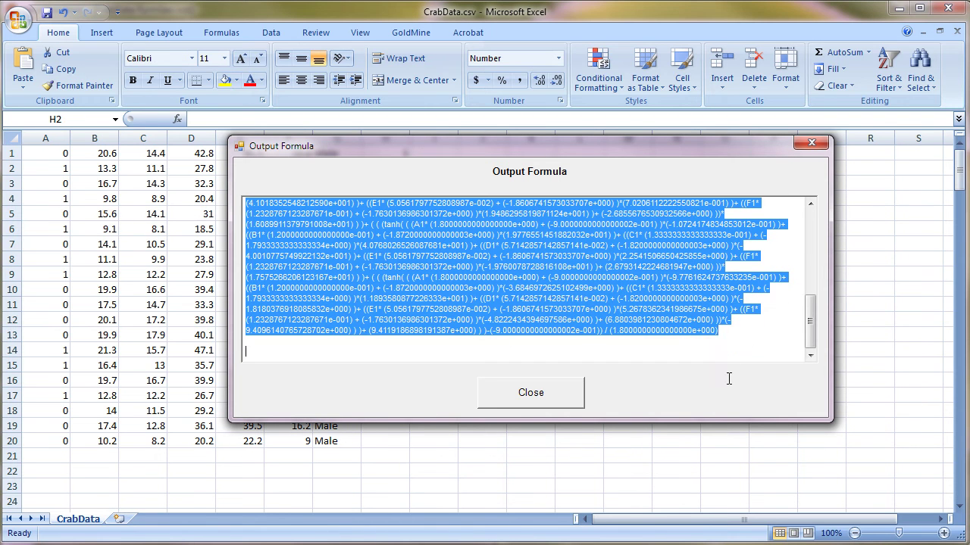
right_click(736, 328)
left_click(685, 328)
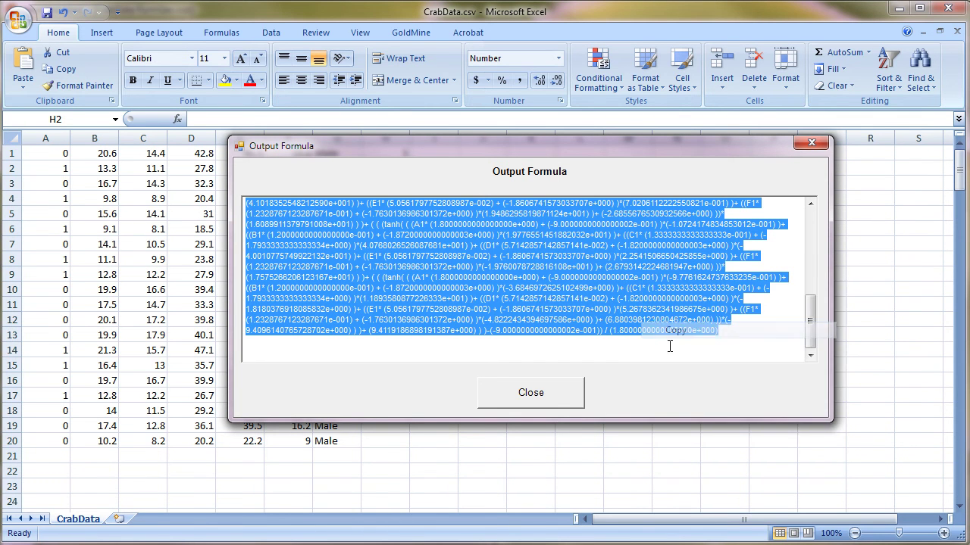
key("Escape")
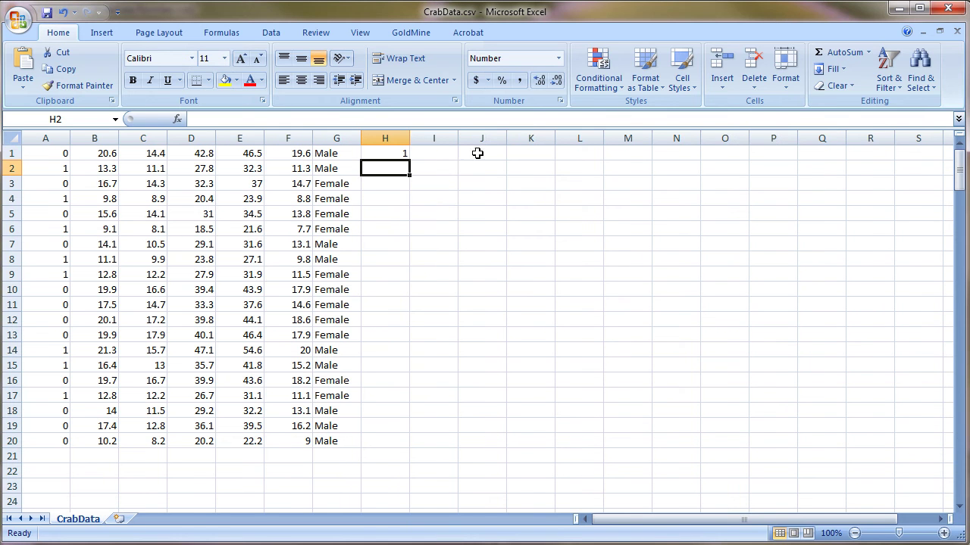
Enter = plus the pasted Output 2 formula in I1, then select H1:I1.
left_click(434, 154)
type("=")
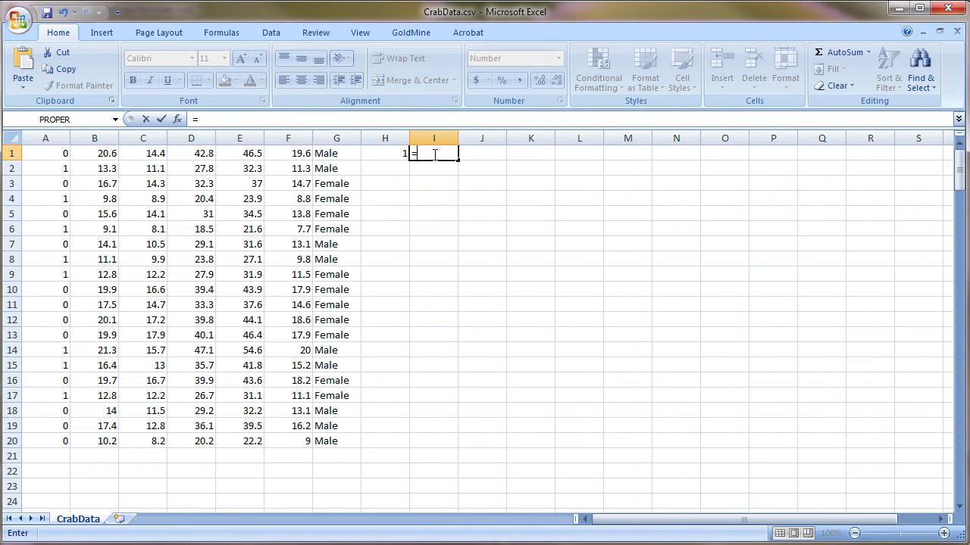
key("ctrl+v")
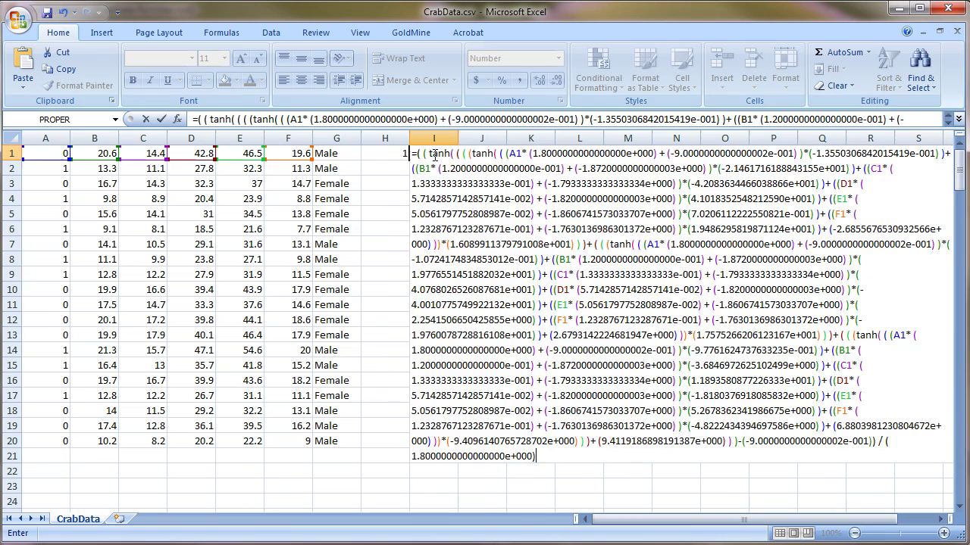
key("Return")
left_click_drag(393, 159, 462, 450)
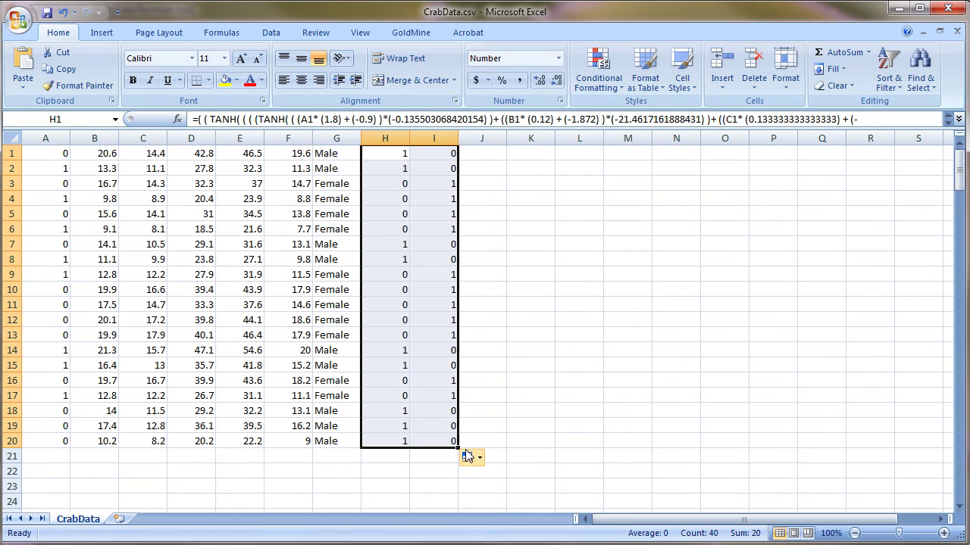
Verify H2 and I2 hold the filled-down output formulas, then select A21.
left_click(397, 171)
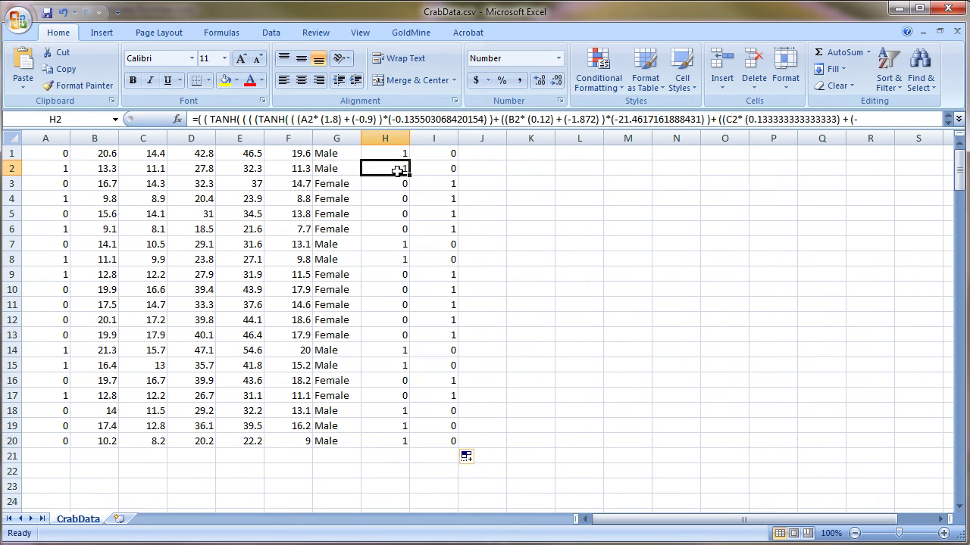
left_click(444, 168)
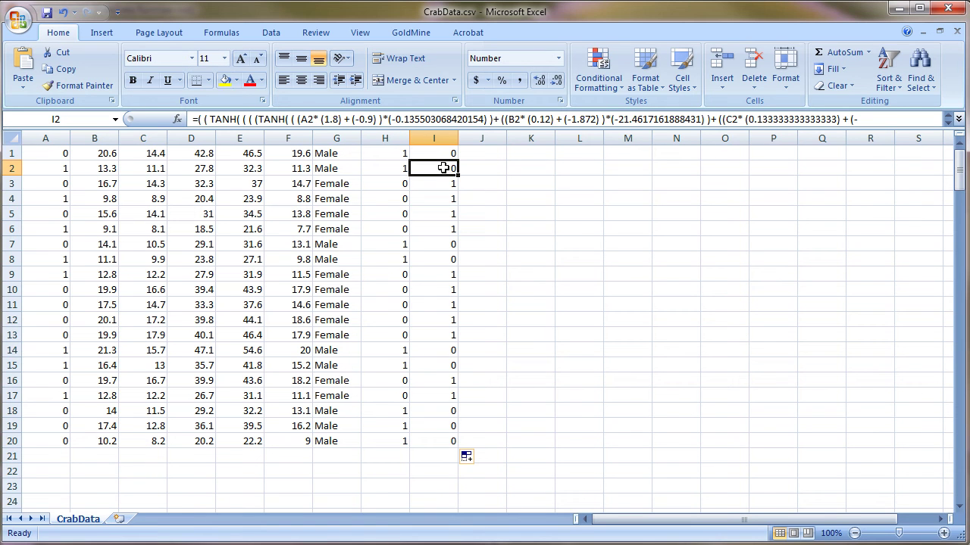
left_click(52, 457)
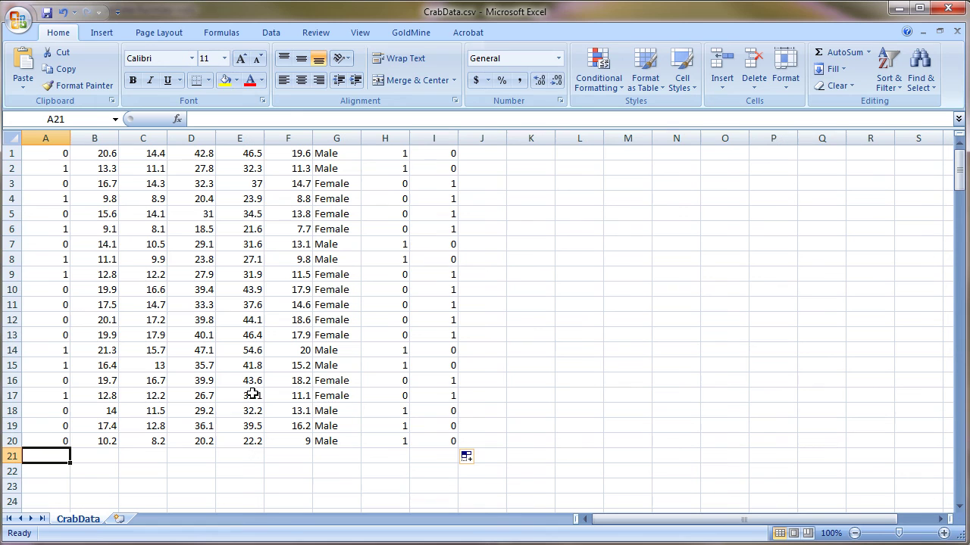
Enter test values 1, 15, 7, 20.4, 32, 7 across A21:F21 so H21:I21 show 0 and 1.
type("1")
key("Tab")
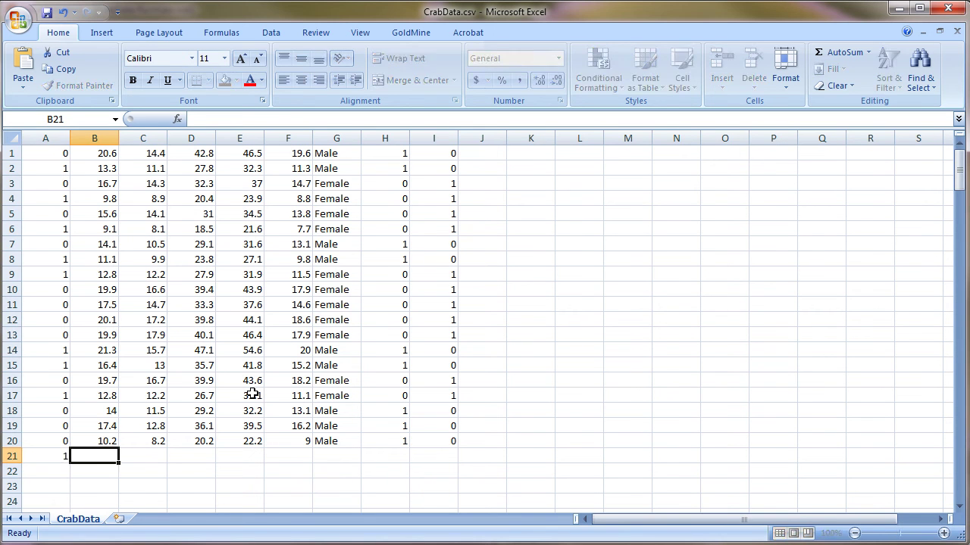
type("15")
key("Tab")
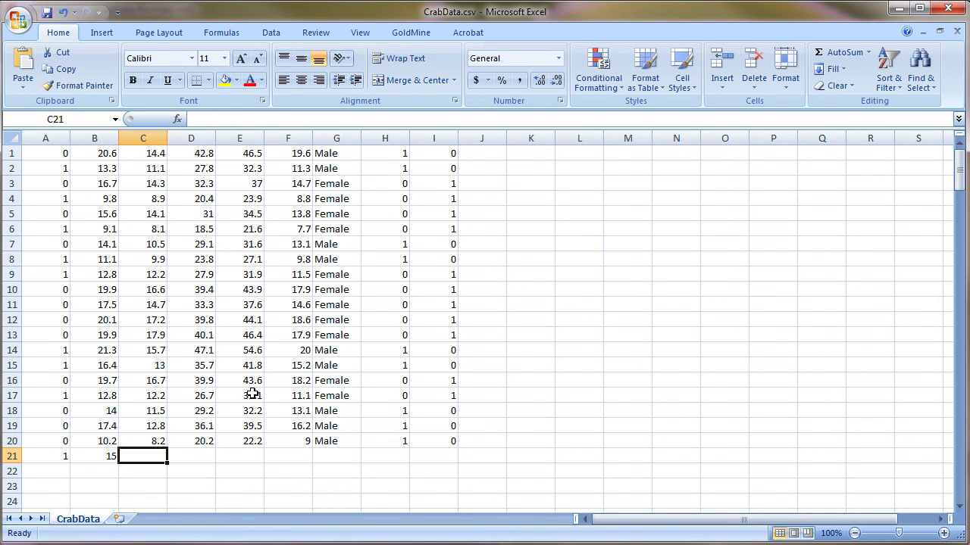
type("7")
key("Tab")
type("20")
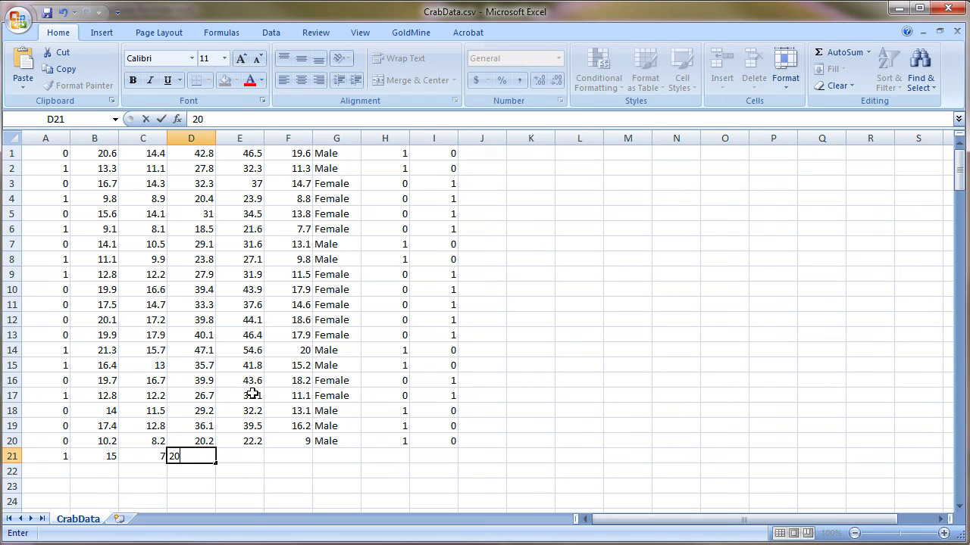
type(".4")
key("Tab")
type("32.")
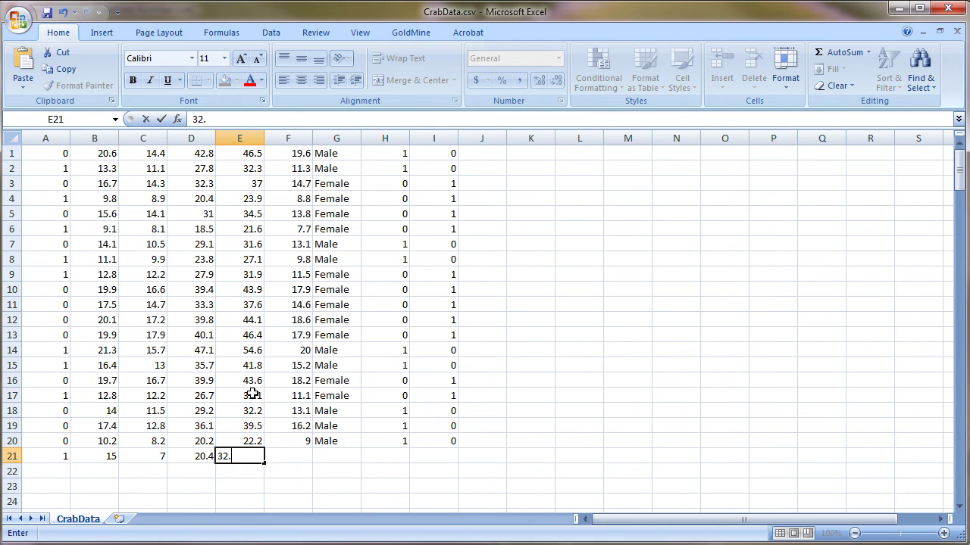
key("Tab")
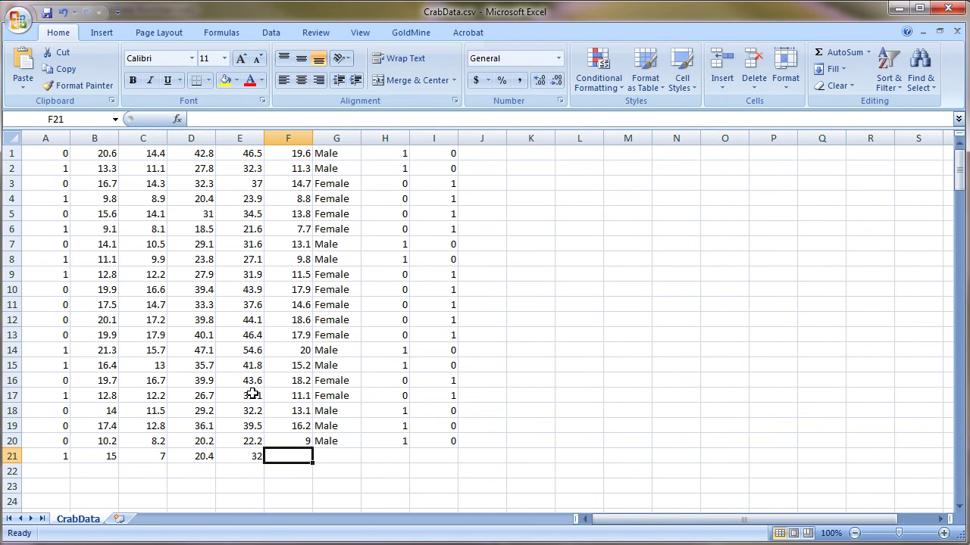
type("7")
key("Tab")
key("Tab")
key("Tab")
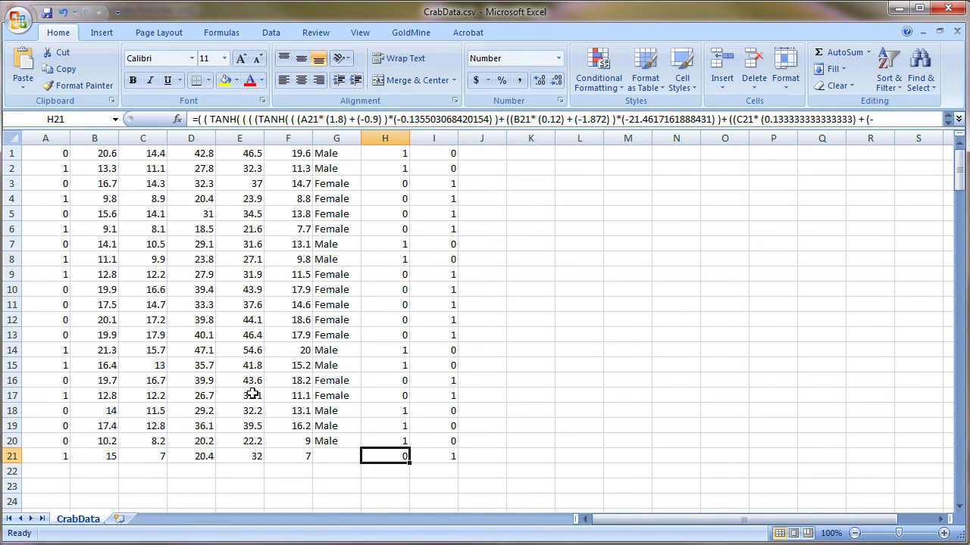